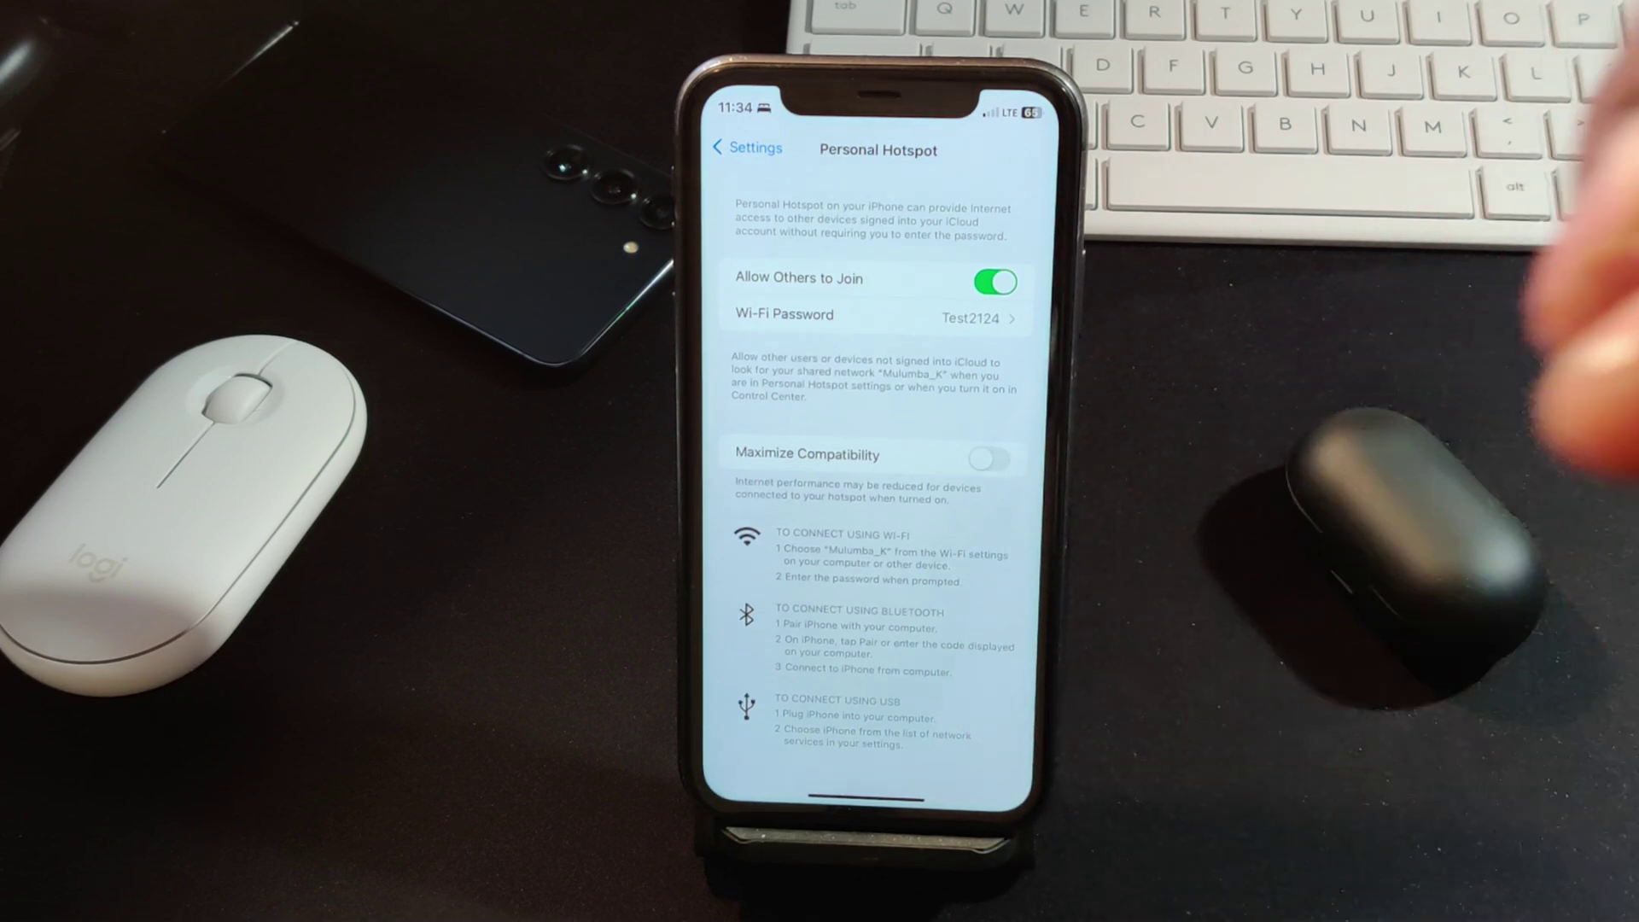
# Switch on Maximize Compatibility for the Personal Hotspot
pyautogui.click(989, 457)
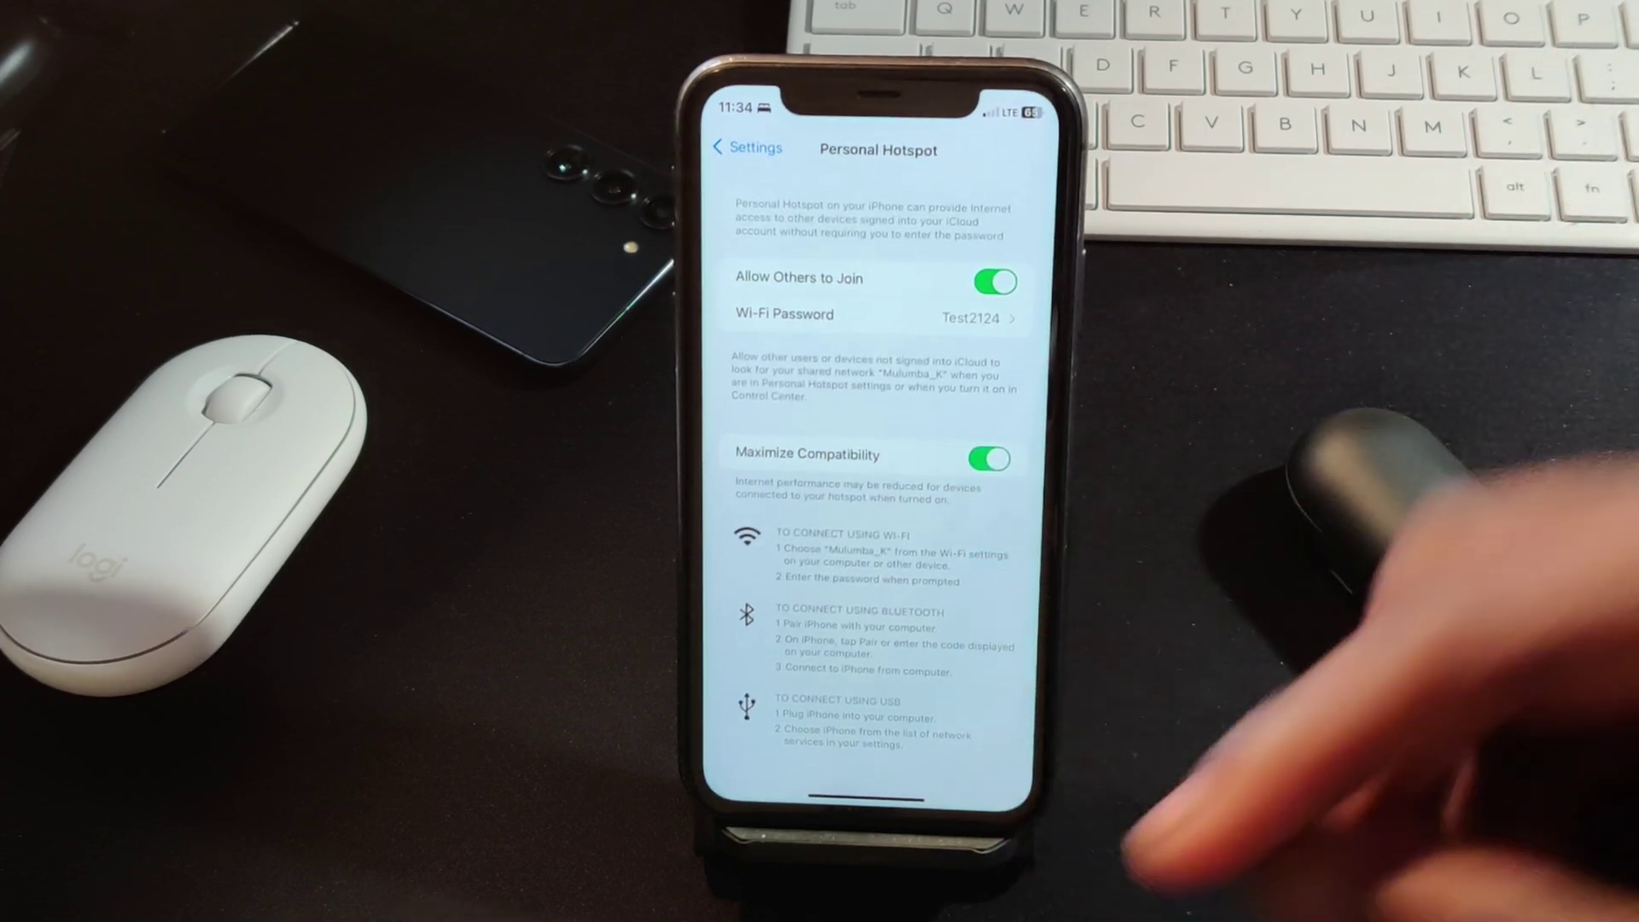